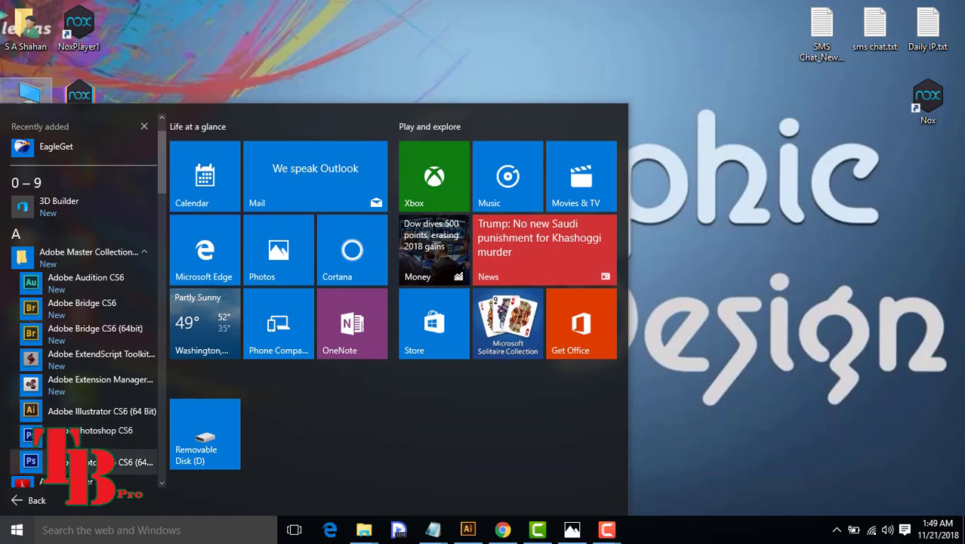
# - Launch Photoshop CS6, open 0000292_visiting-card.jpg from the Class -6 folder and quit the Adobe sign-in dialog
pyautogui.click(96, 439)
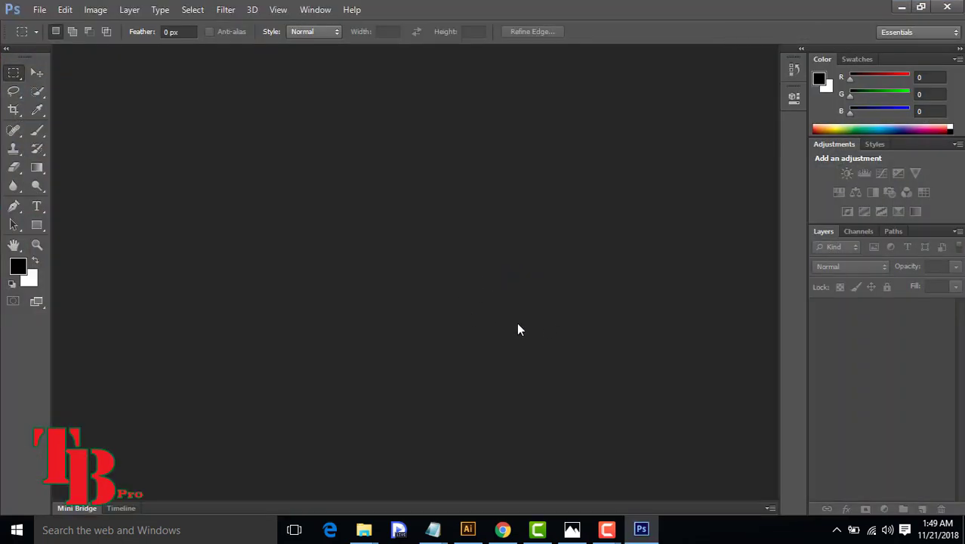
pyautogui.click(364, 530)
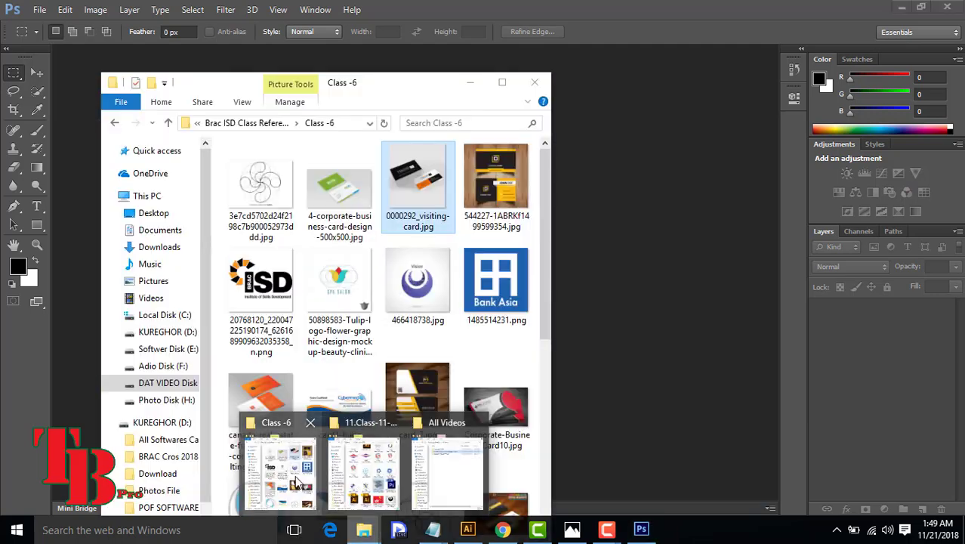
pyautogui.click(296, 480)
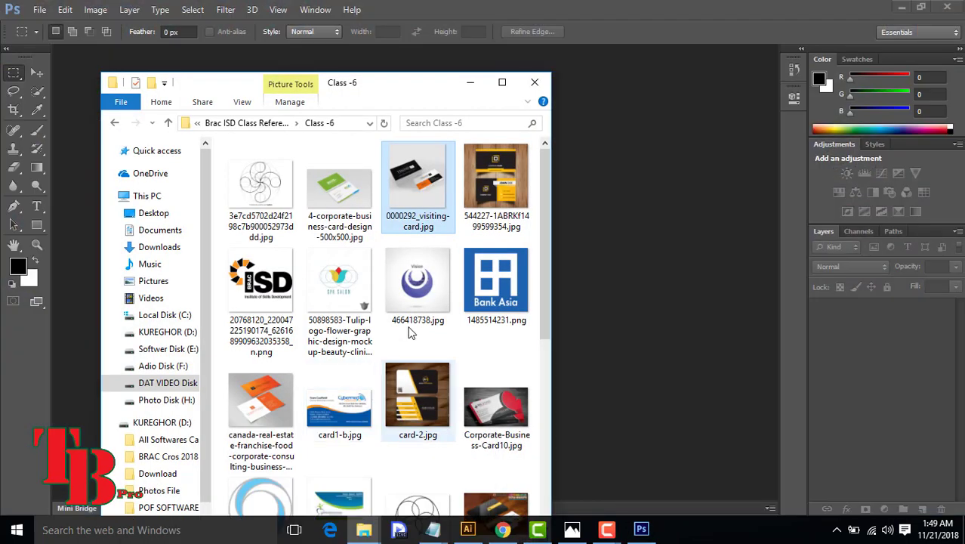
pyautogui.moveTo(413, 201); pyautogui.dragTo(632, 285)
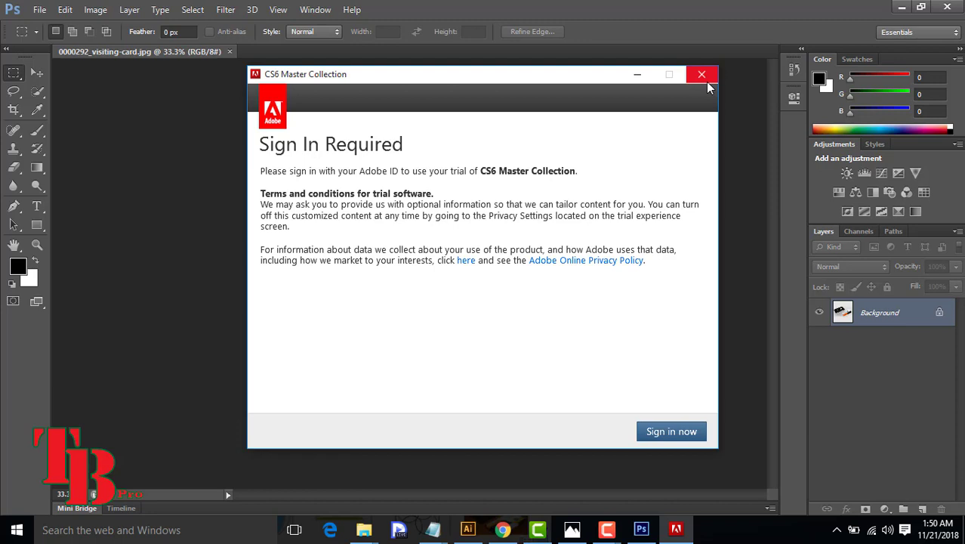
pyautogui.click(704, 79)
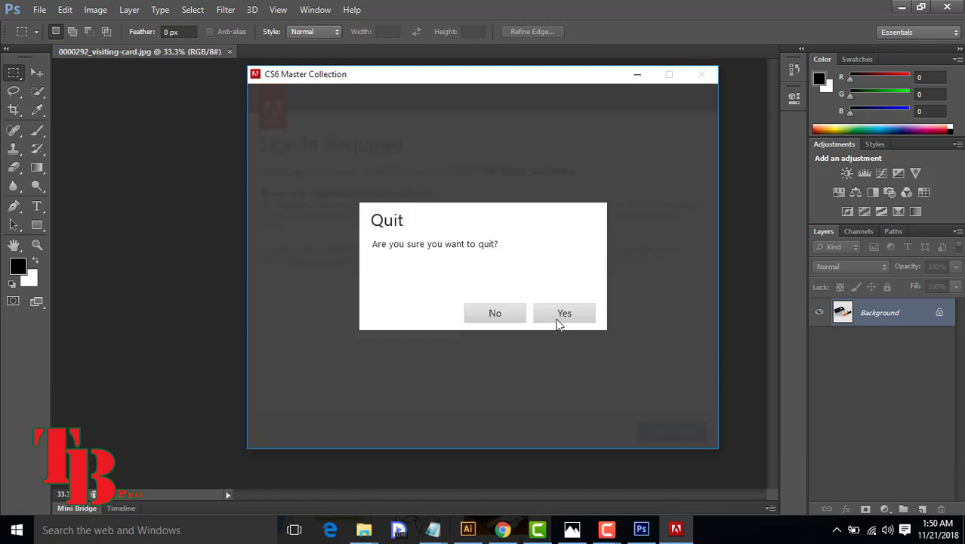
pyautogui.click(564, 313)
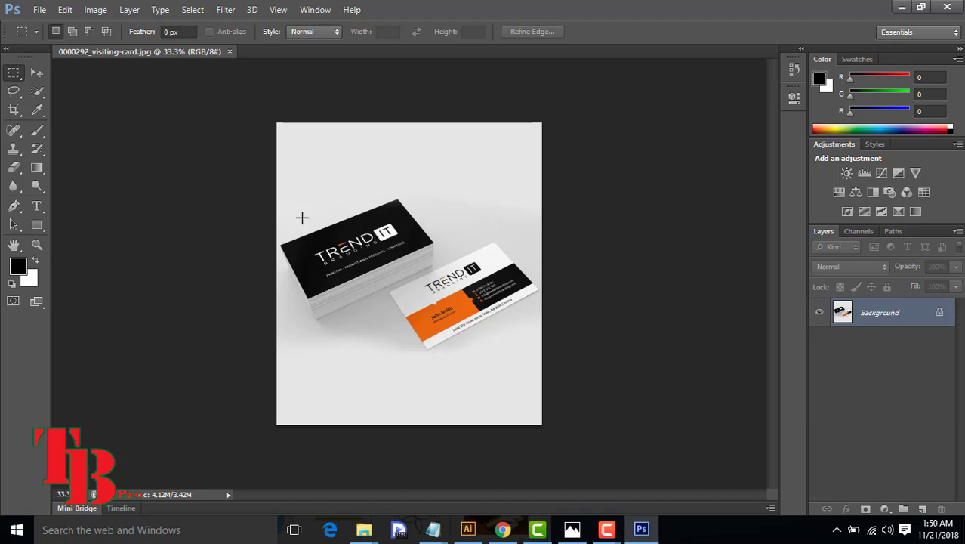
pyautogui.click(12, 111)
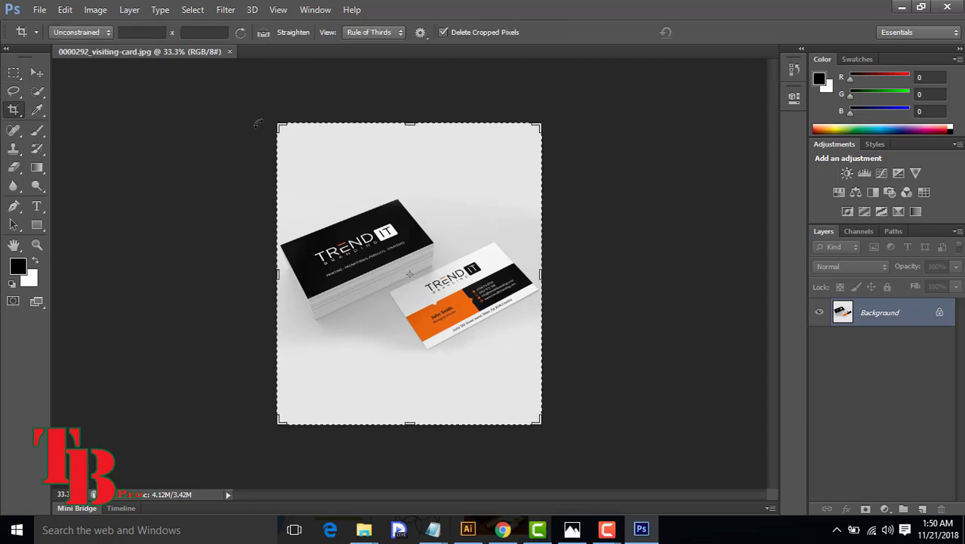
pyautogui.rightClick(326, 165)
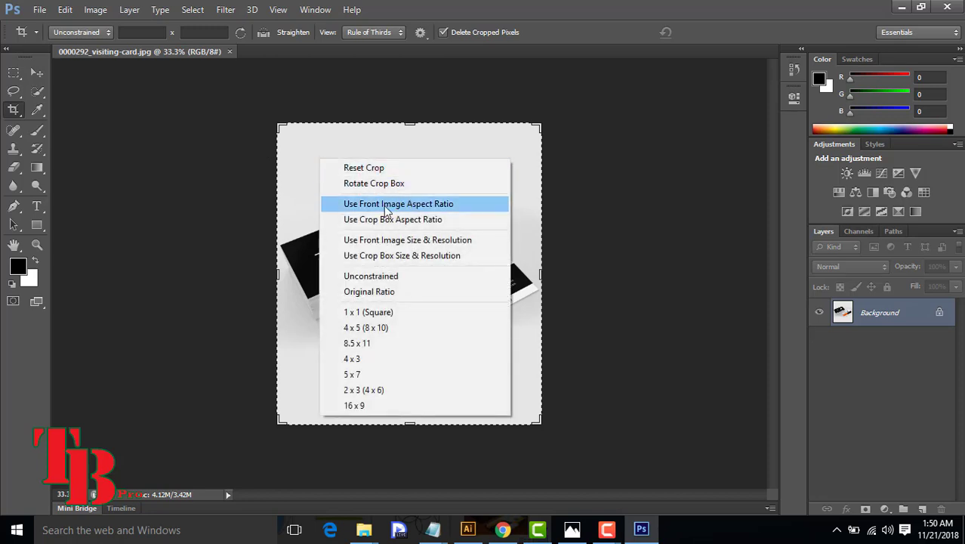
pyautogui.click(297, 154)
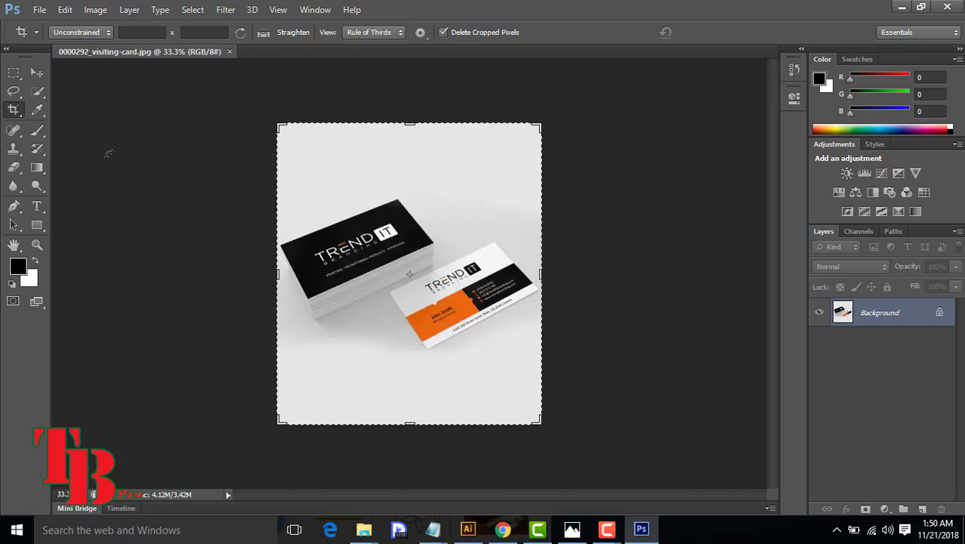
pyautogui.click(36, 72)
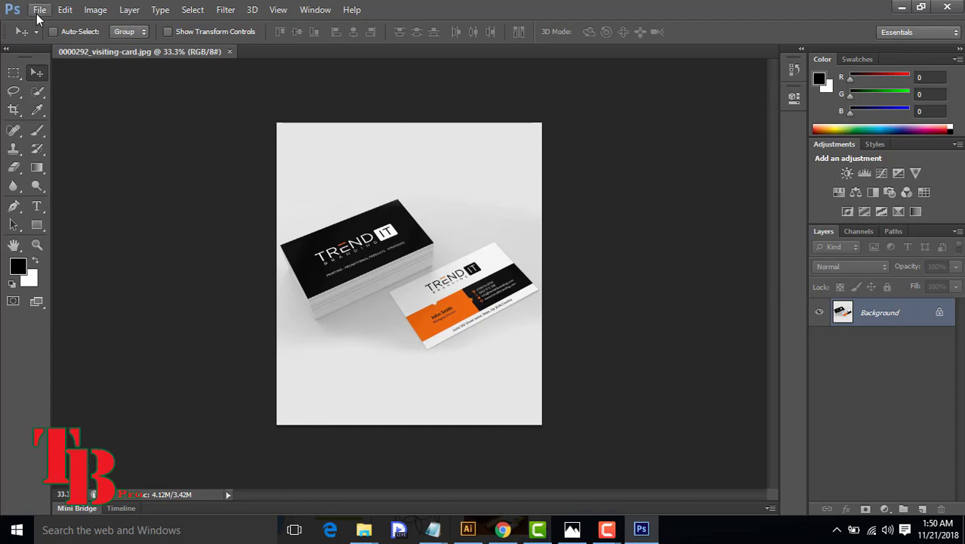
pyautogui.click(37, 167)
pyautogui.moveTo(314, 175); pyautogui.dragTo(395, 263)
pyautogui.hotkey('ctrl', 'z')
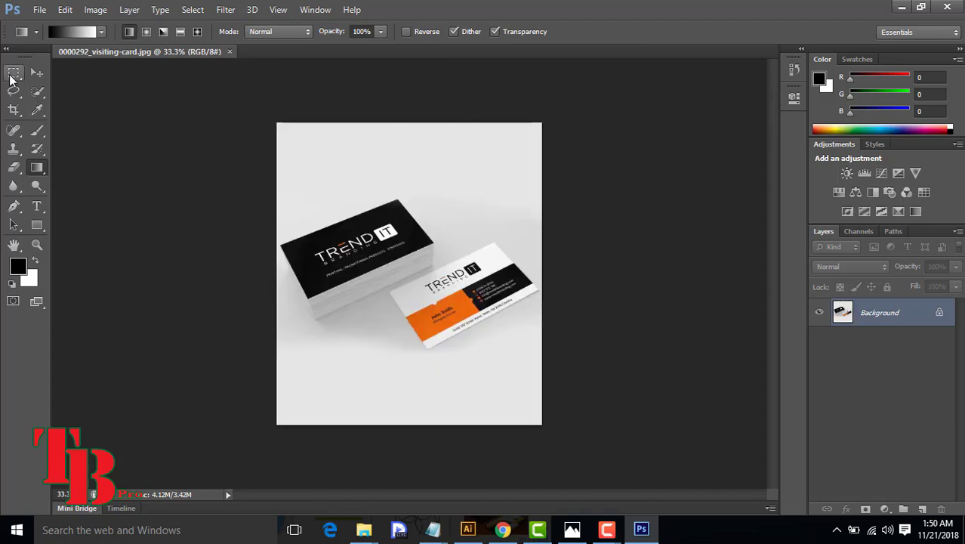
# - Try to draw a freehand black rectangle with the Rectangle Tool over the upper edge of the black card stack
pyautogui.click(42, 224)
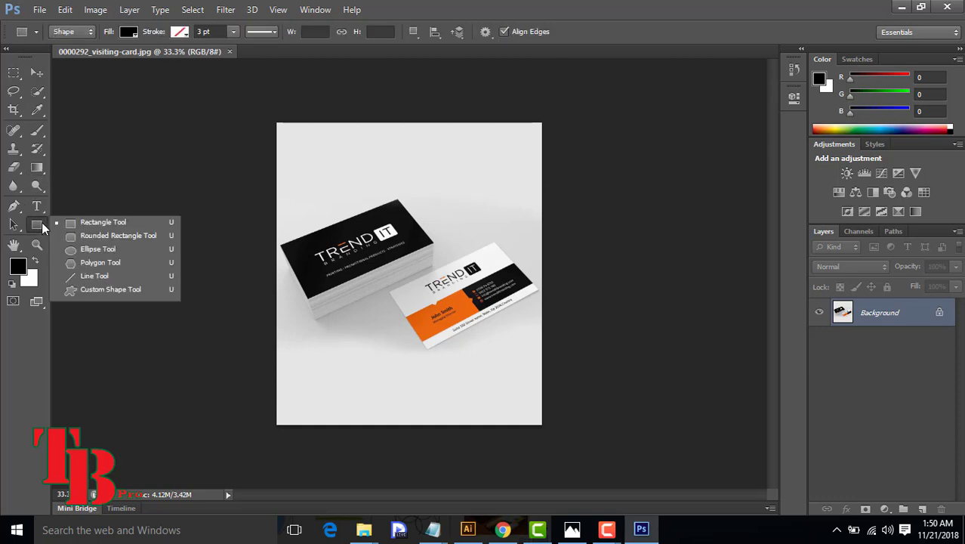
pyautogui.click(92, 222)
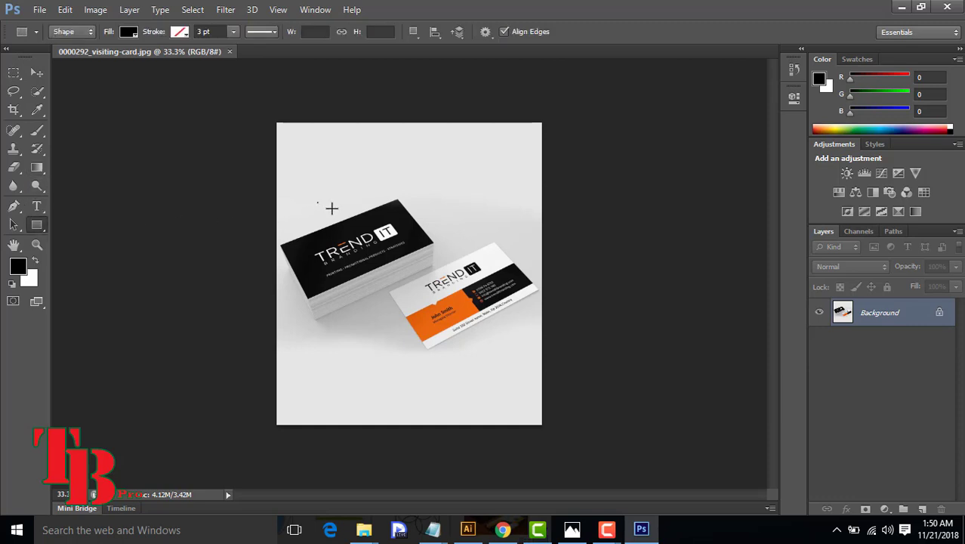
pyautogui.moveTo(317, 202); pyautogui.dragTo(394, 241)
pyautogui.hotkey('ctrl', 'z')
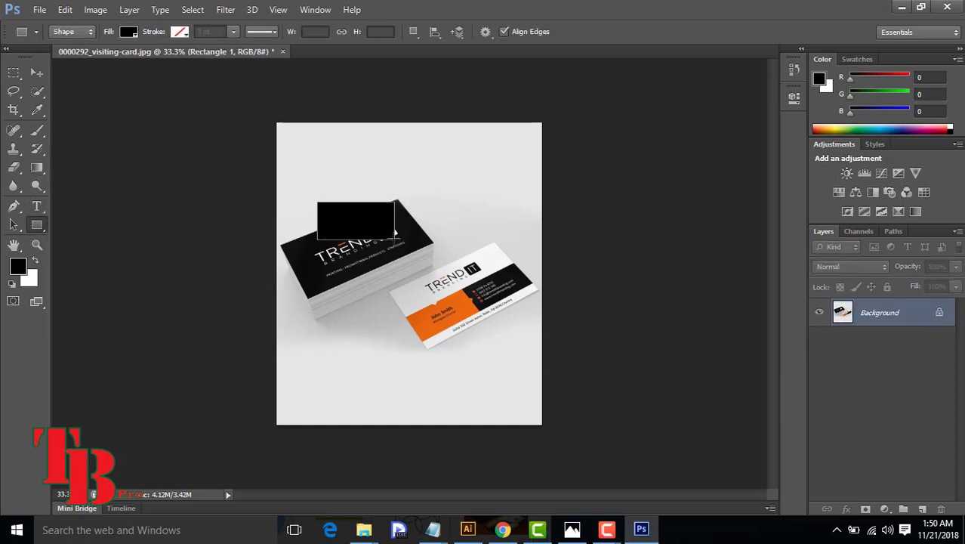
# - Create a rectangle shape 3.5 px wide and 2 px high on the visiting card image
pyautogui.click(393, 237)
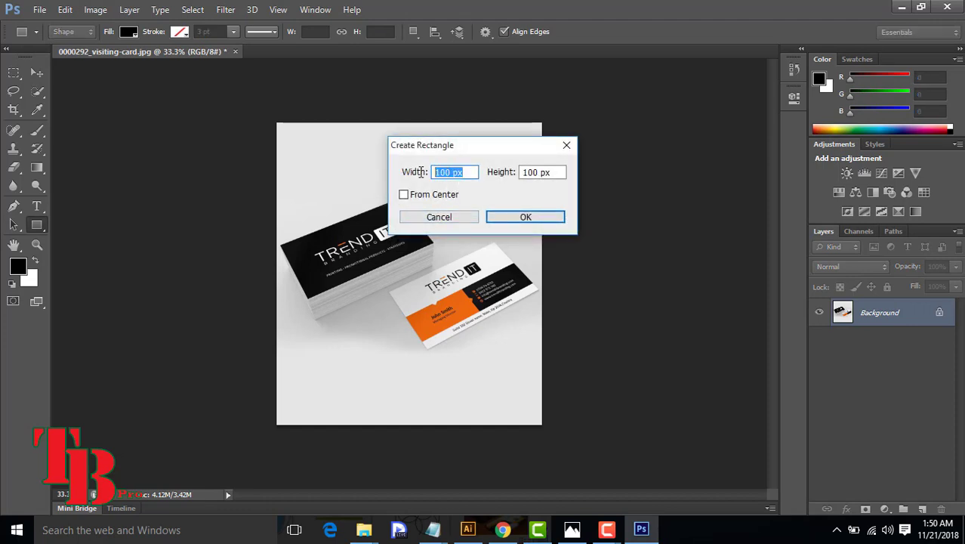
pyautogui.write('3')
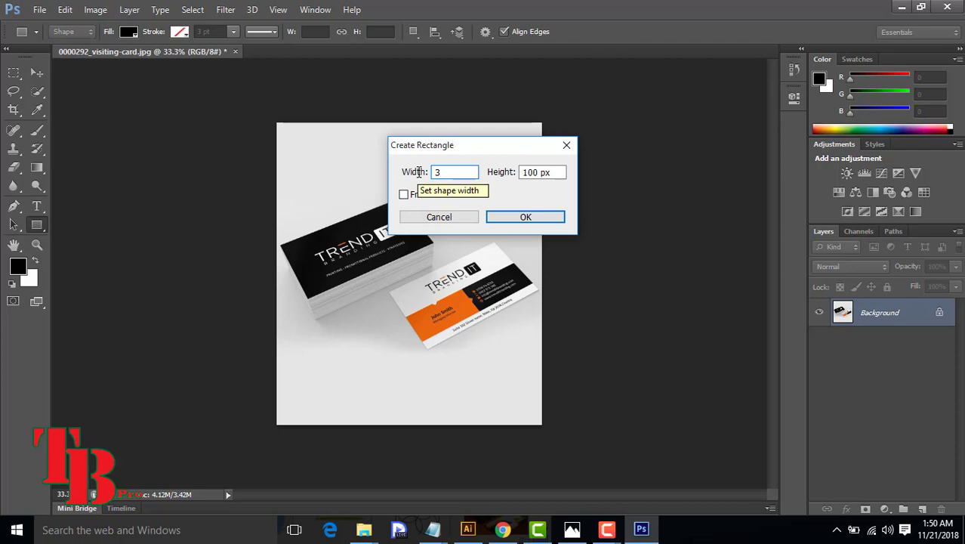
pyautogui.write('.')
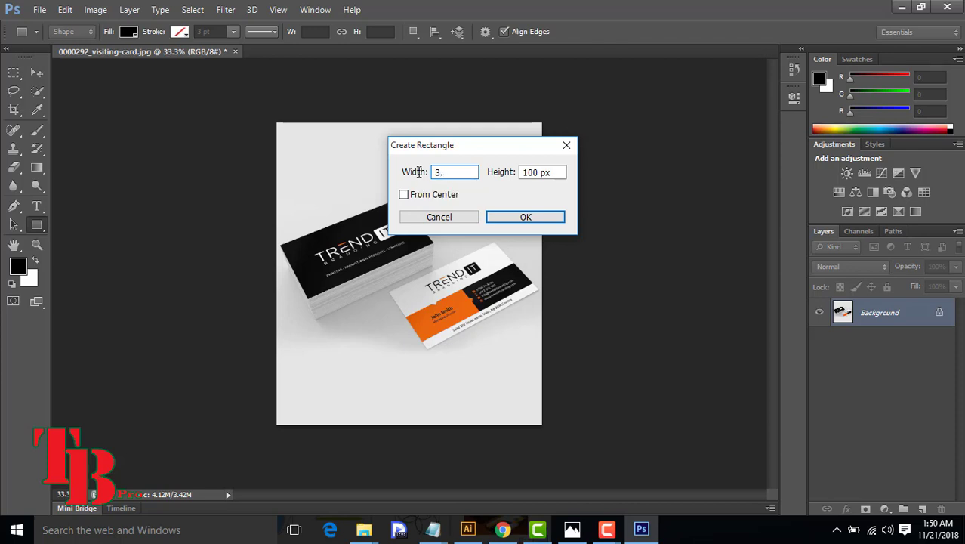
pyautogui.write('5')
pyautogui.doubleClick(541, 172)
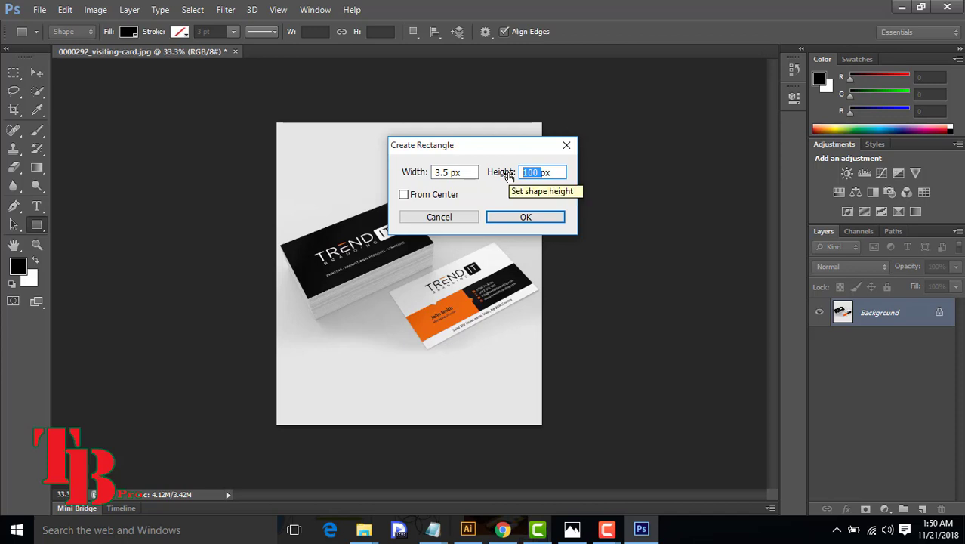
pyautogui.write('2')
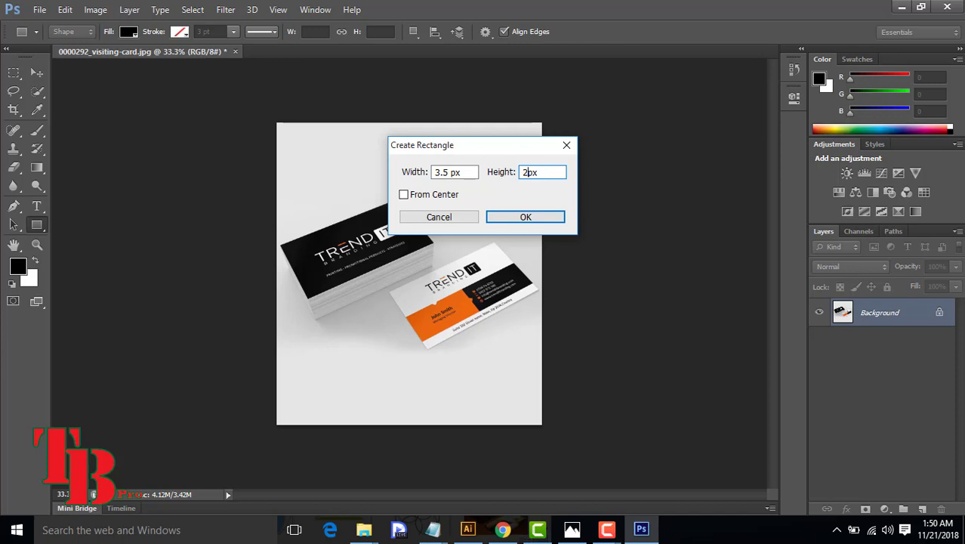
pyautogui.click(519, 217)
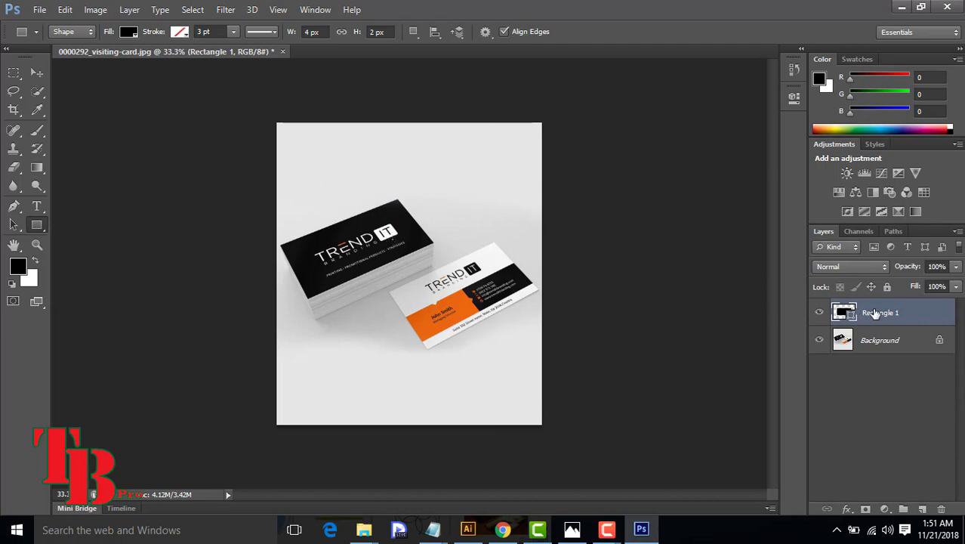
# - Hide the Background layer to inspect the small rectangle and select the Rectangle 1 layer
pyautogui.click(870, 341)
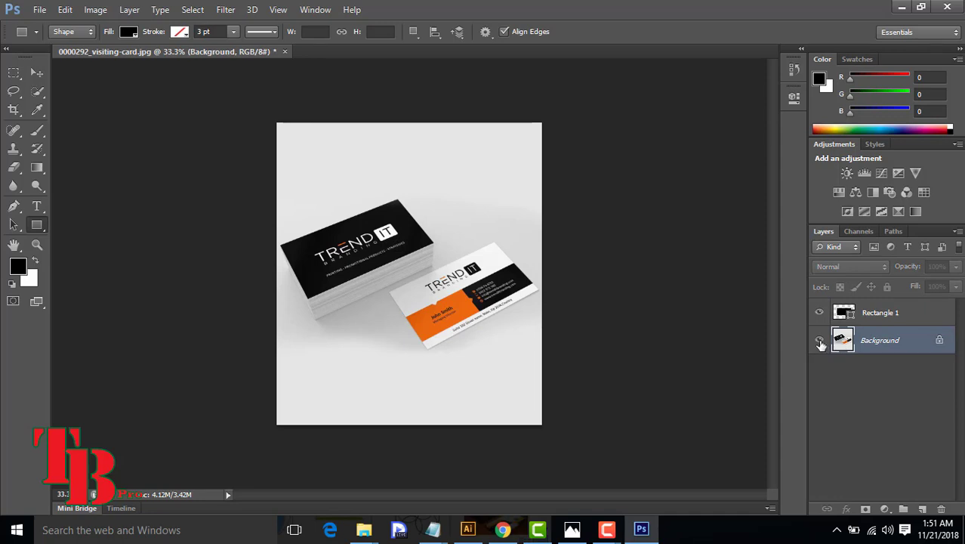
pyautogui.click(820, 340)
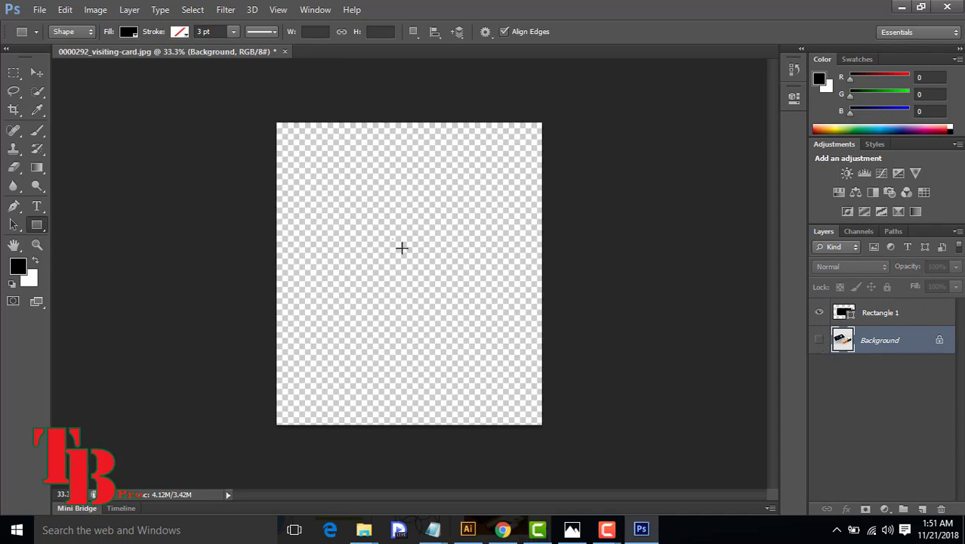
pyautogui.click(880, 313)
pyautogui.moveTo(608, 529)
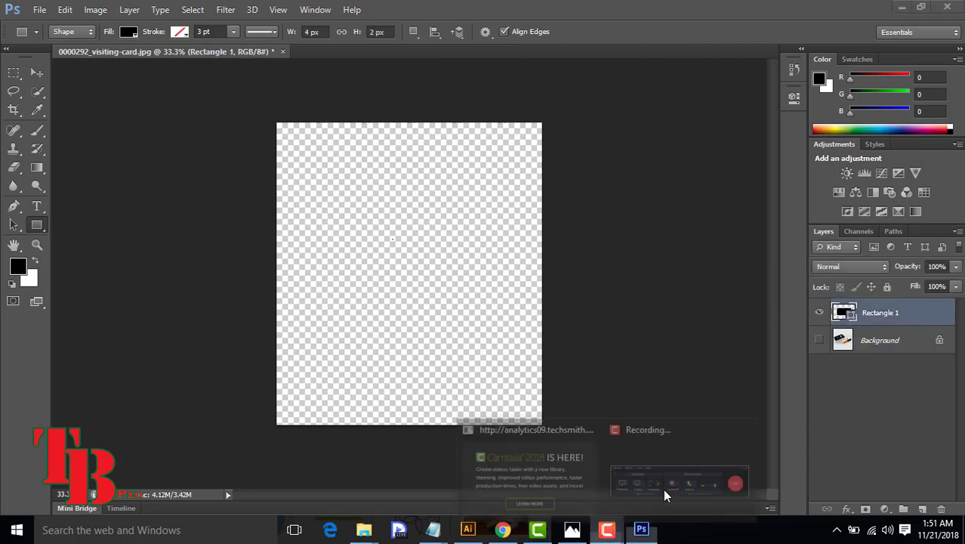
pyautogui.click(692, 459)
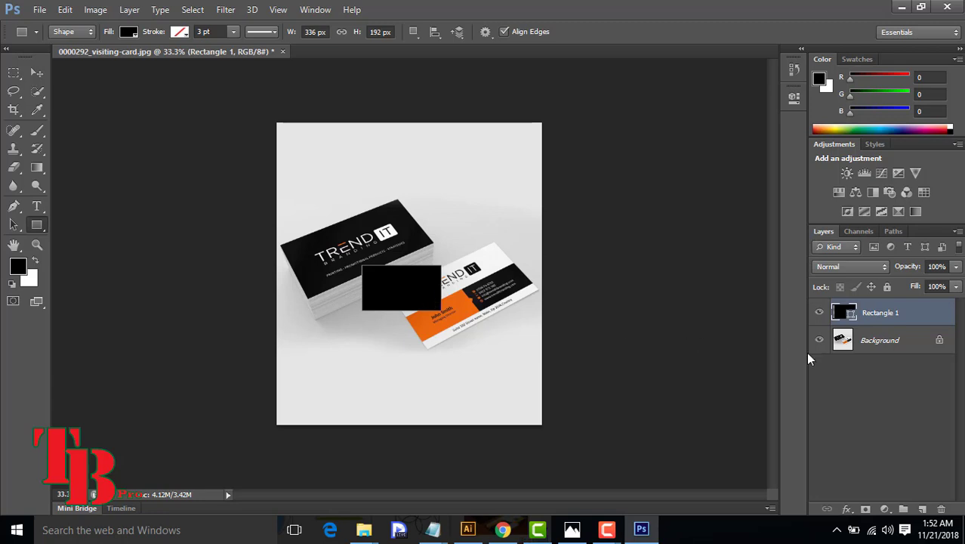
pyautogui.rightClick(852, 317)
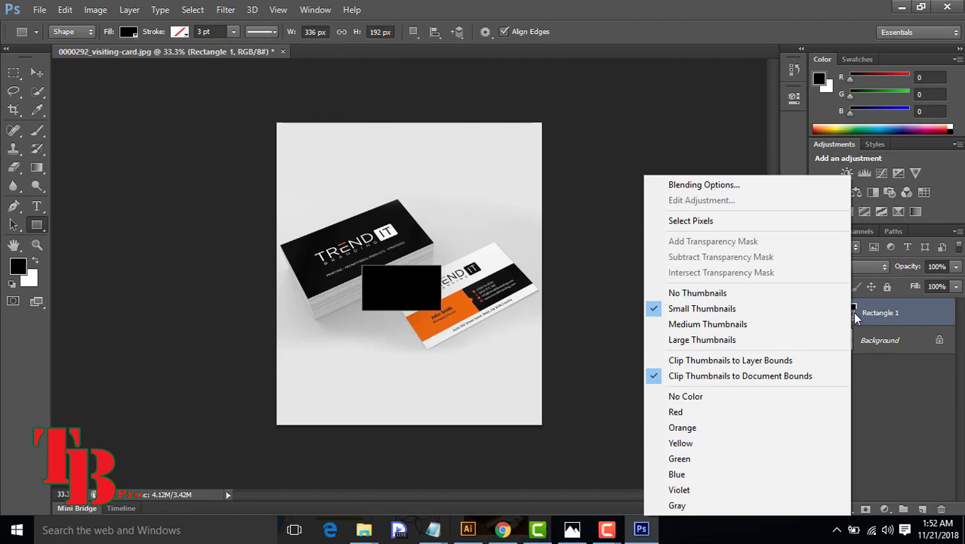
pyautogui.click(868, 314)
pyautogui.doubleClick(847, 317)
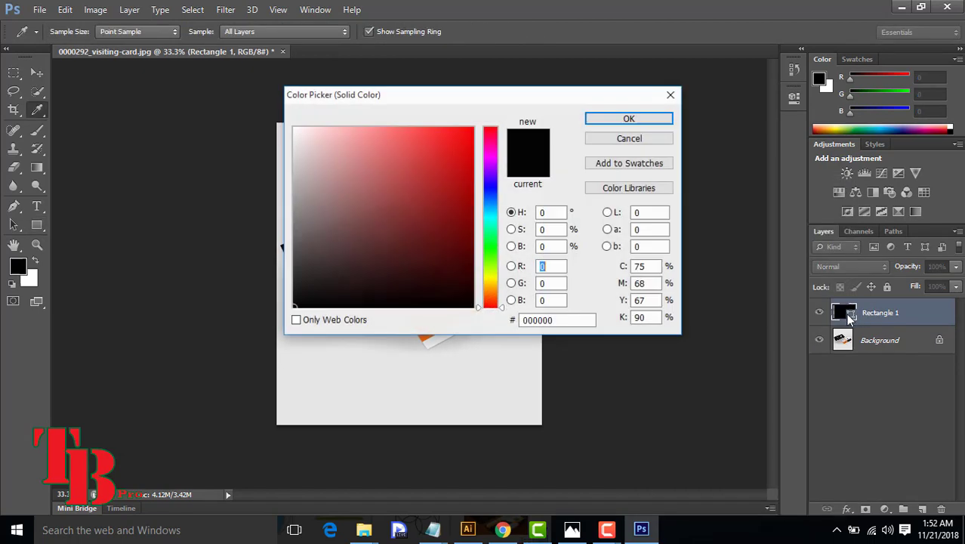
pyautogui.click(629, 139)
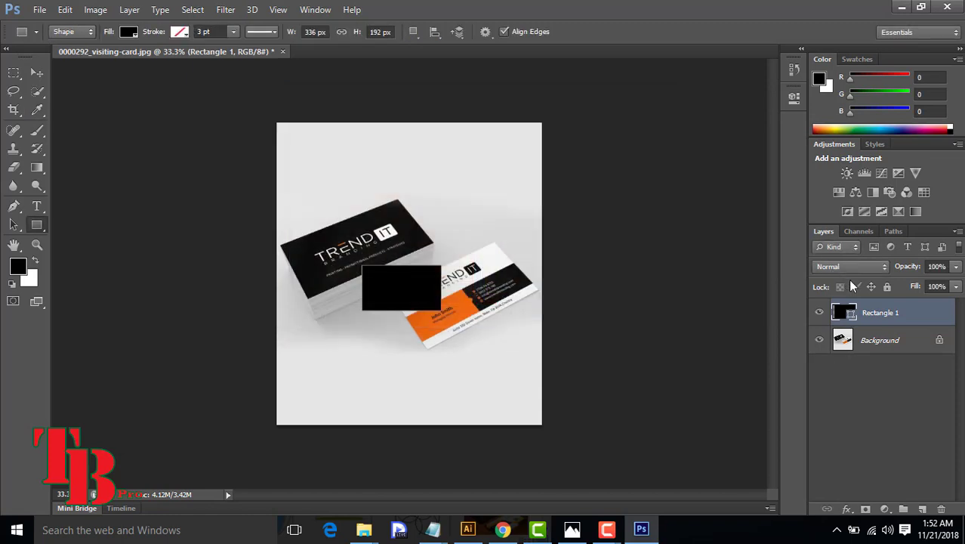
# - Convert the Rectangle 1 layer to a Smart Object
pyautogui.rightClick(885, 316)
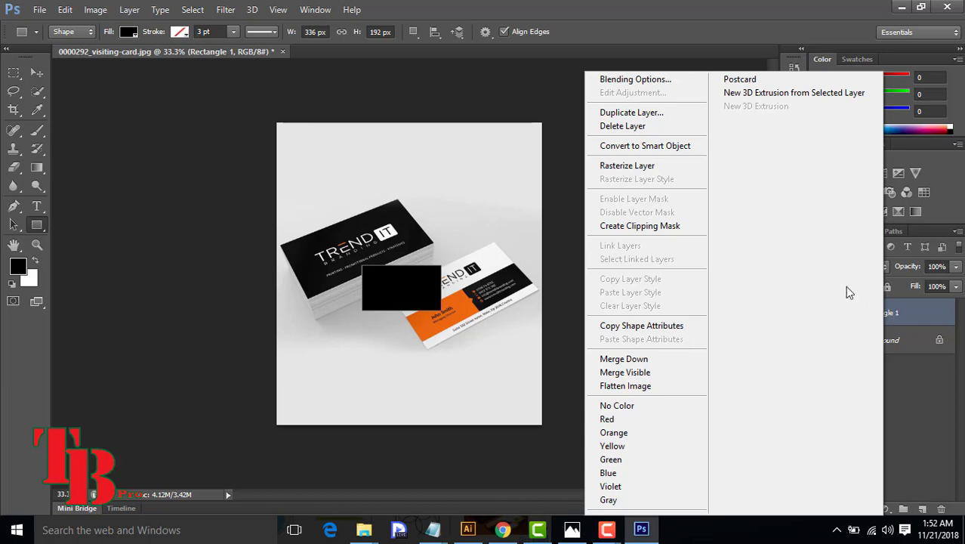
pyautogui.click(659, 148)
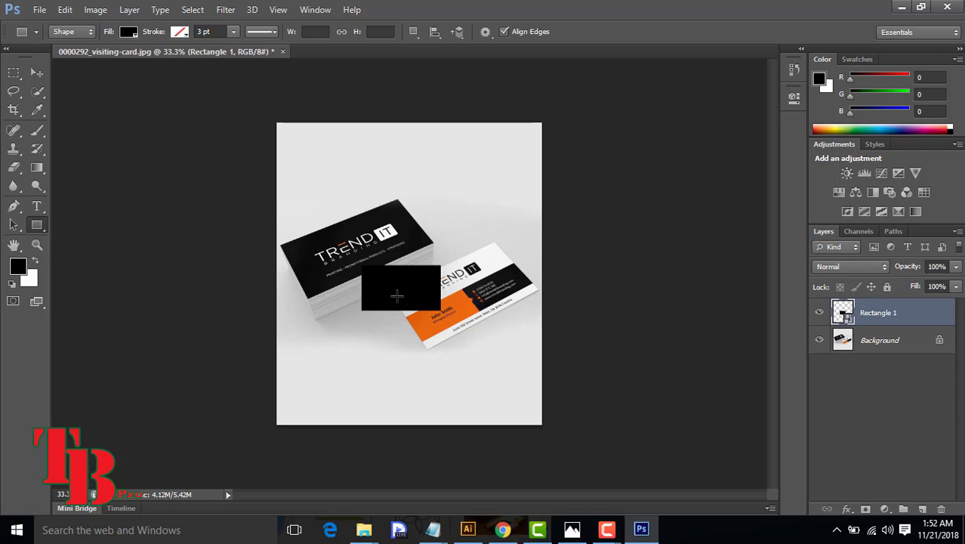
pyautogui.hotkey('ctrl', 't')
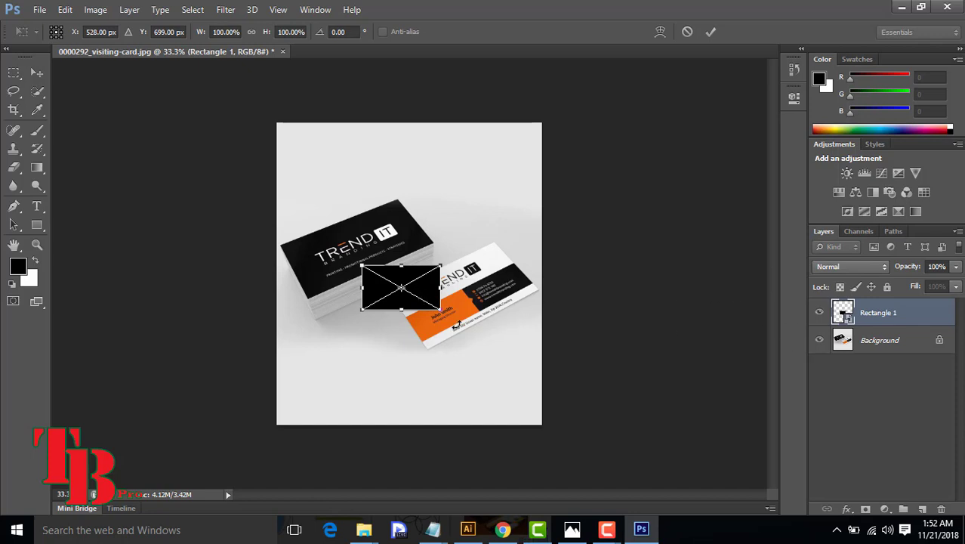
pyautogui.scroll(2, 452, 324)
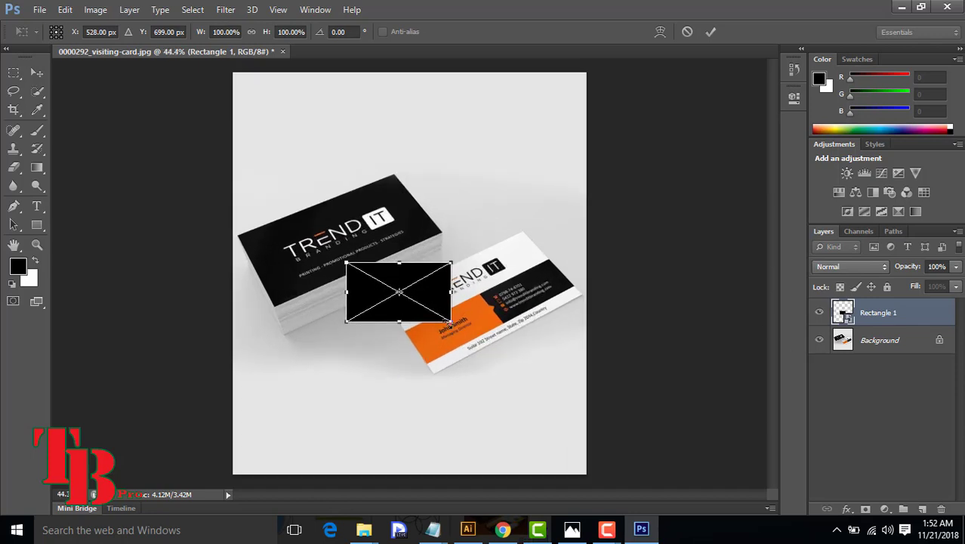
pyautogui.scroll(-1, 449, 324)
pyautogui.scroll(1, 450, 325)
pyautogui.click(67, 9)
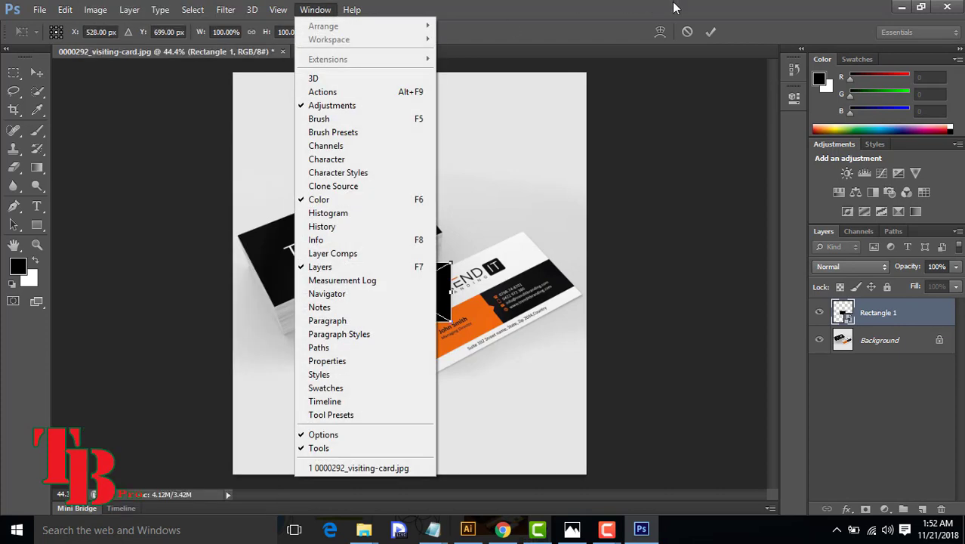
pyautogui.click(710, 32)
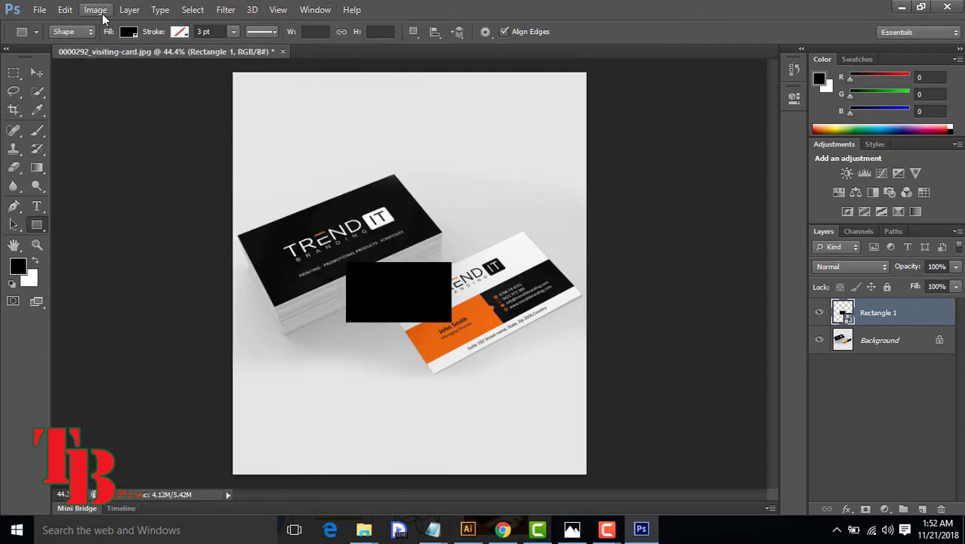
pyautogui.click(98, 12)
pyautogui.moveTo(68, 10)
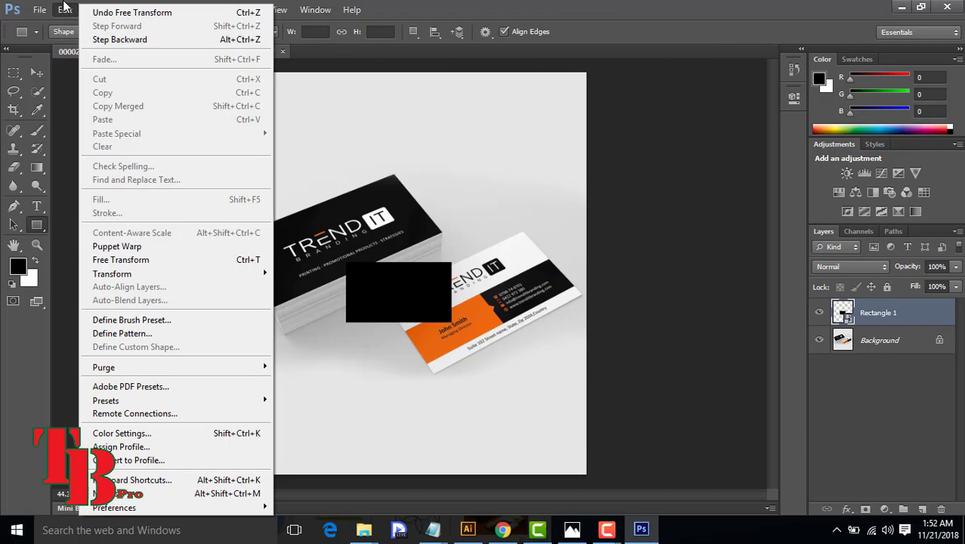
pyautogui.moveTo(129, 9)
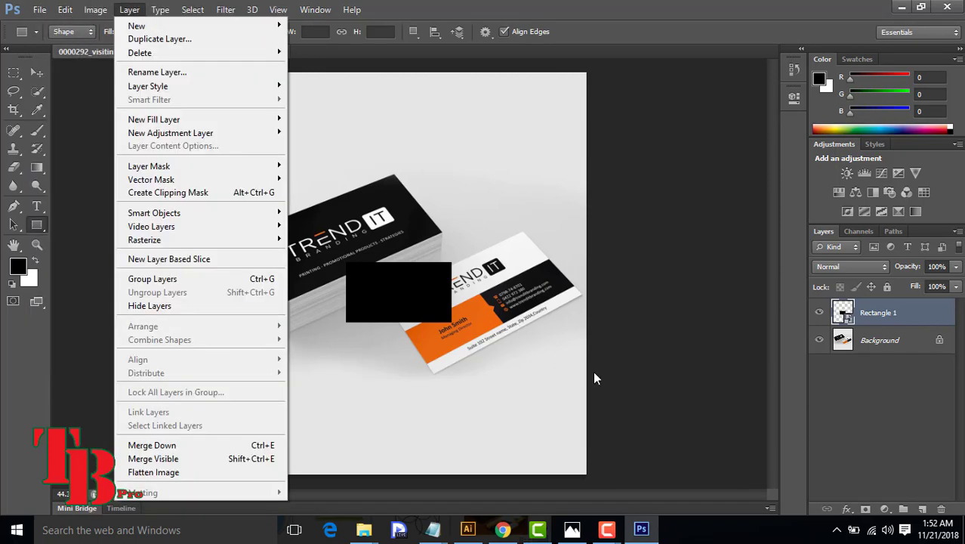
pyautogui.click(612, 528)
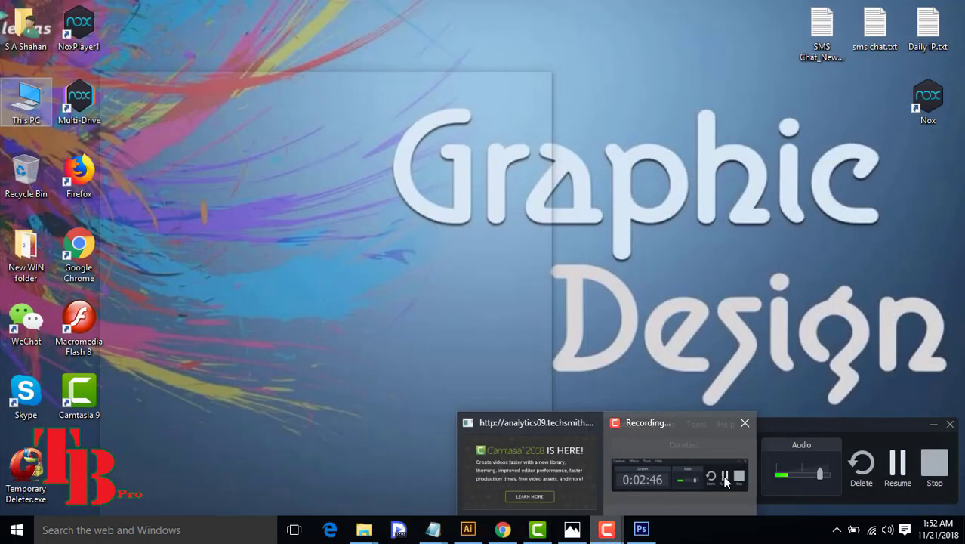
pyautogui.click(737, 485)
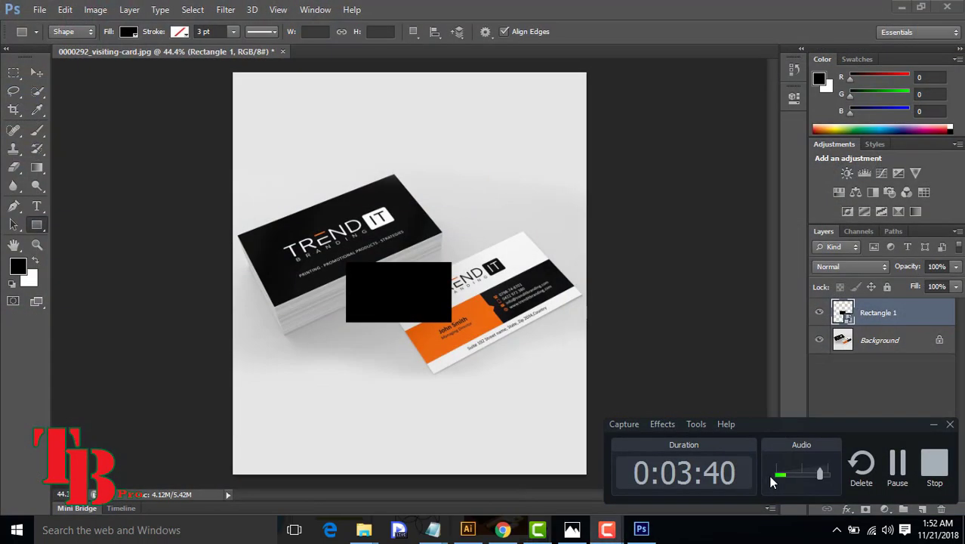
pyautogui.click(897, 465)
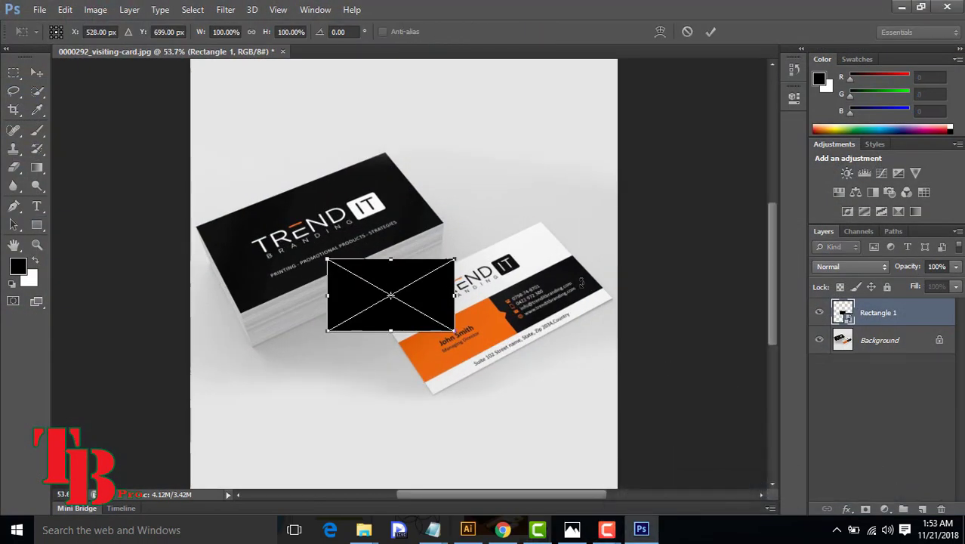
# - Start a Distort transform on the black rectangle, move it onto the black card stack and pull one corner to the stack's uppermost corner
pyautogui.rightClick(417, 291)
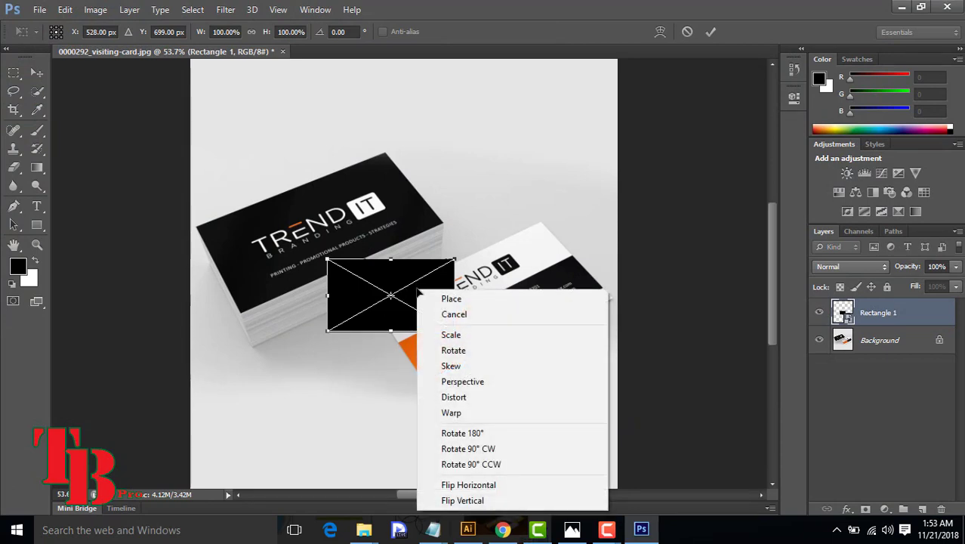
pyautogui.click(479, 398)
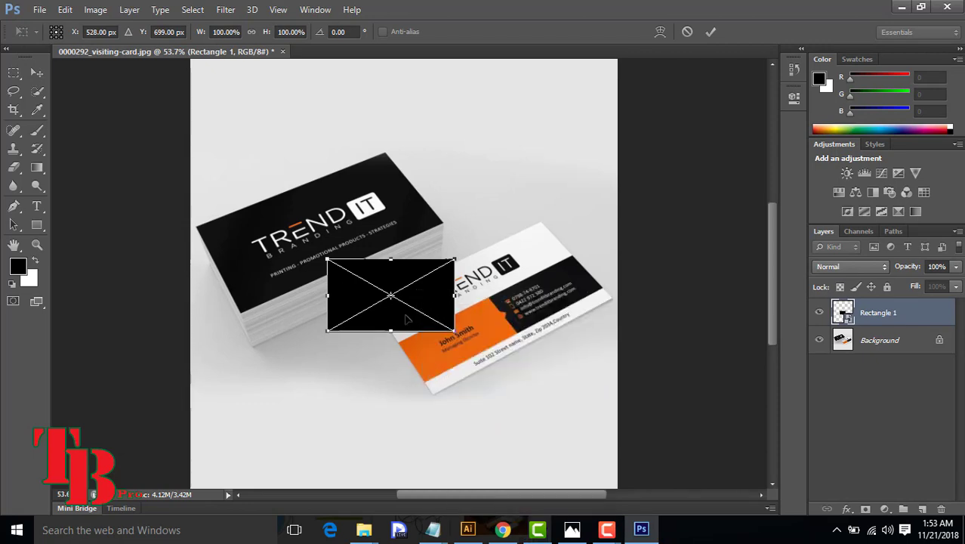
pyautogui.scroll(3, 406, 311)
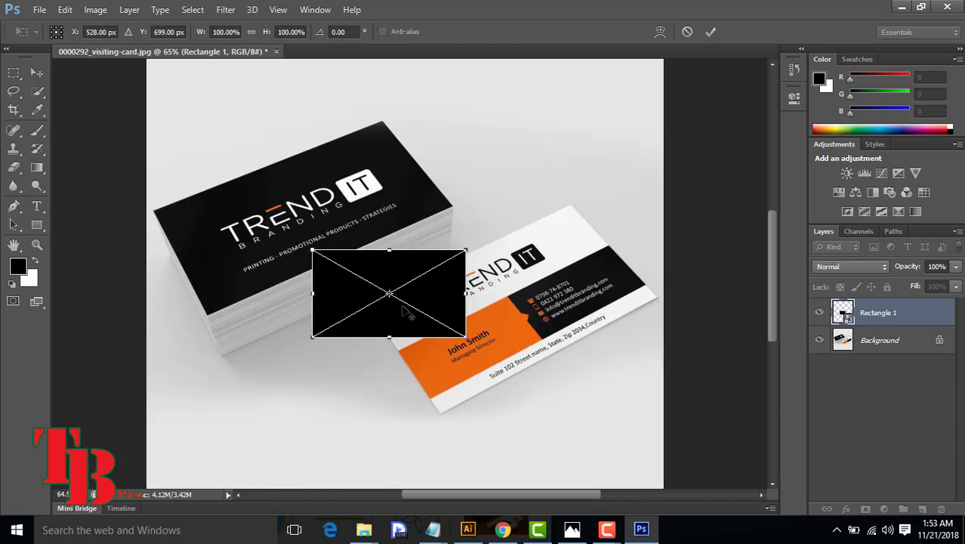
pyautogui.moveTo(408, 285); pyautogui.dragTo(307, 203)
pyautogui.moveTo(393, 168); pyautogui.dragTo(379, 83)
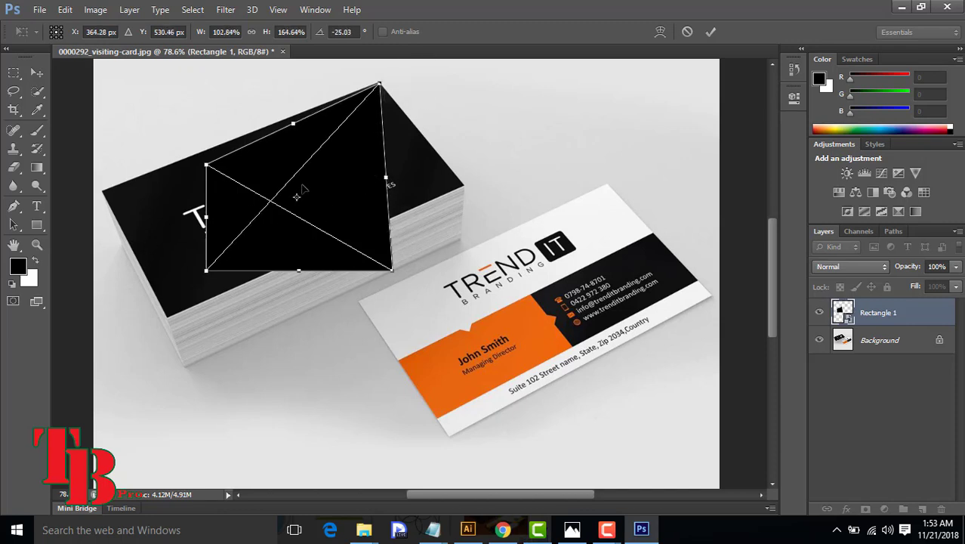
# - Move the rectangle onto the white-and-orange card and distort its upper-right, upper-left and lower-left corners to match the card's corners
pyautogui.moveTo(302, 188); pyautogui.dragTo(543, 301)
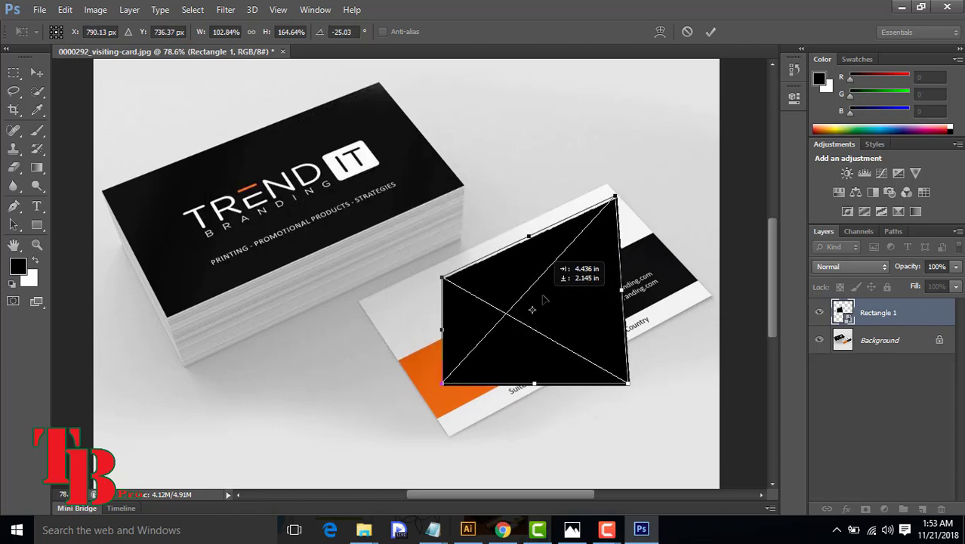
pyautogui.scroll(1, 544, 301)
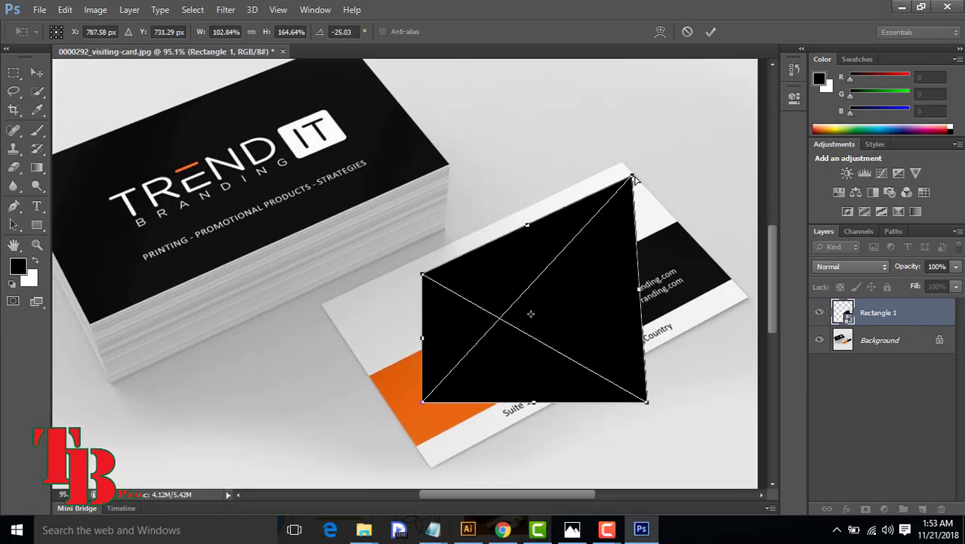
pyautogui.moveTo(633, 180); pyautogui.dragTo(621, 162)
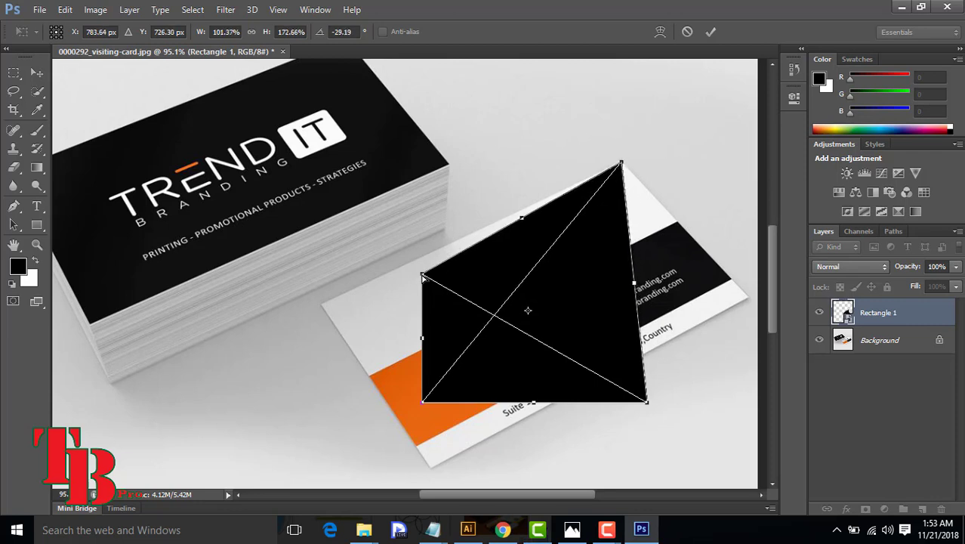
pyautogui.moveTo(423, 277); pyautogui.dragTo(322, 309)
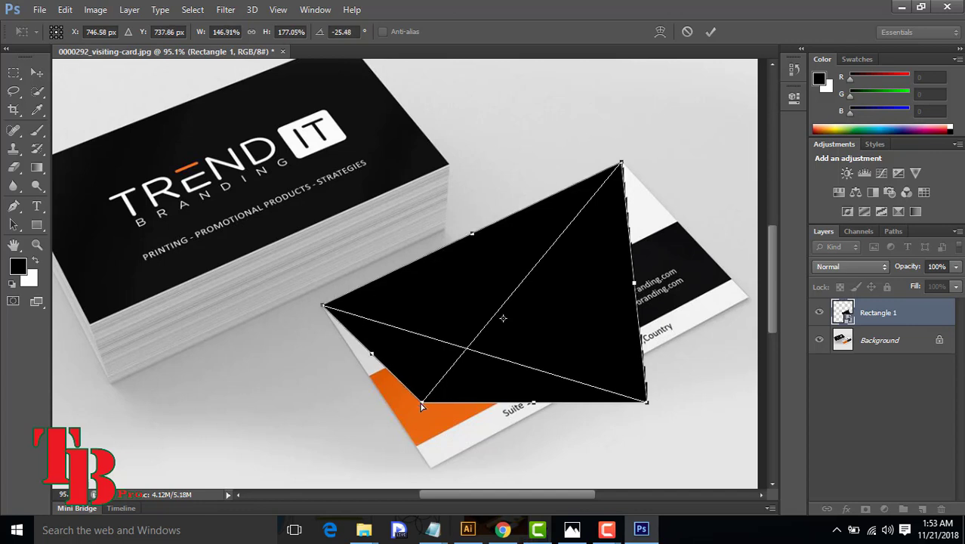
pyautogui.moveTo(422, 405); pyautogui.dragTo(432, 466)
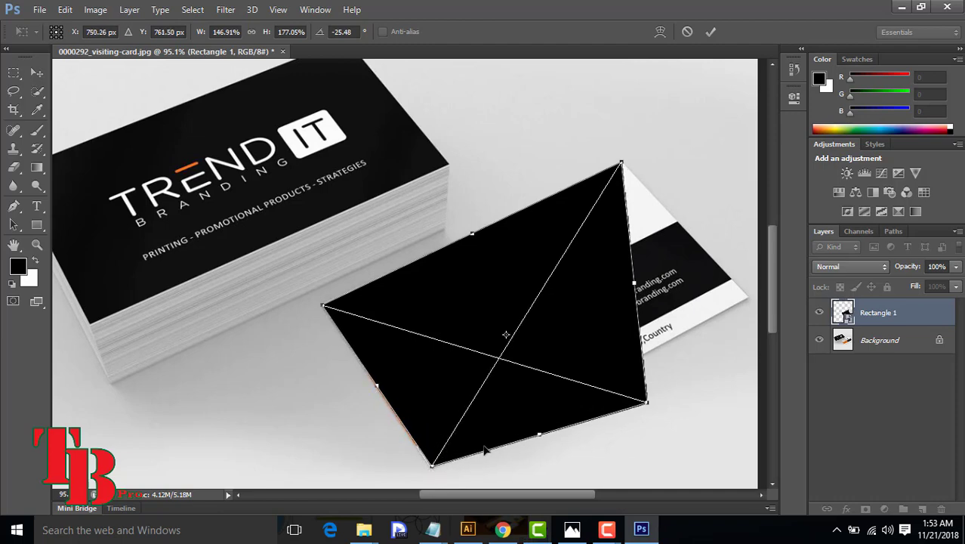
# - Fit the rectangle's remaining corner to the white-and-orange card's rightmost corner and commit the distortion
pyautogui.scroll(3, 487, 452)
pyautogui.scroll(-2, 500, 451)
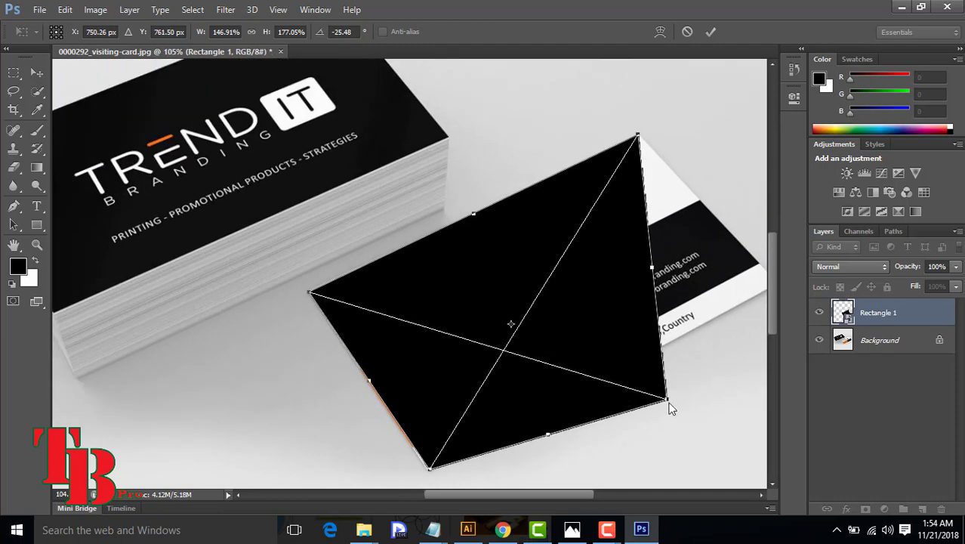
pyautogui.moveTo(665, 399); pyautogui.dragTo(758, 304)
pyautogui.scroll(1, 675, 387)
pyautogui.scroll(-3, 675, 391)
pyautogui.scroll(2, 695, 327)
pyautogui.scroll(2, 695, 326)
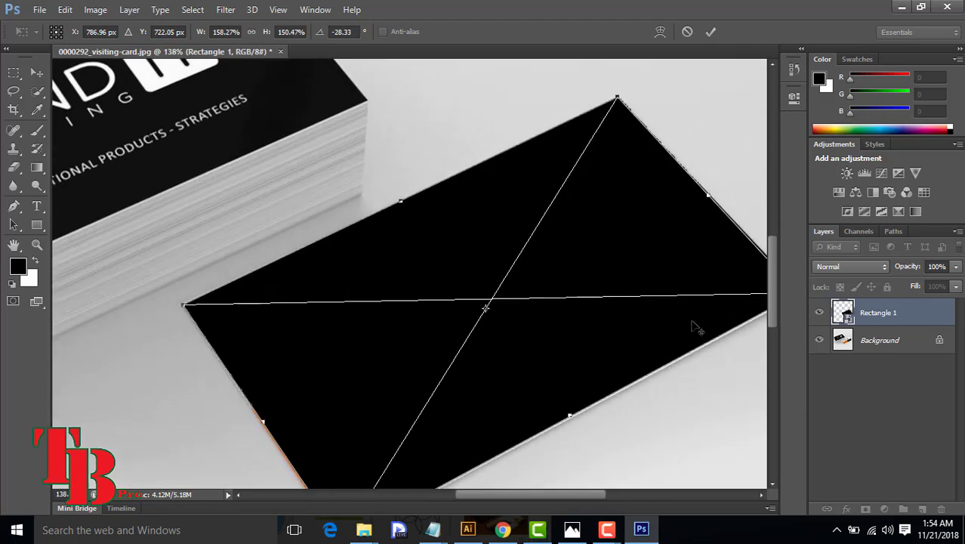
pyautogui.scroll(-4, 695, 326)
pyautogui.scroll(-1, 628, 252)
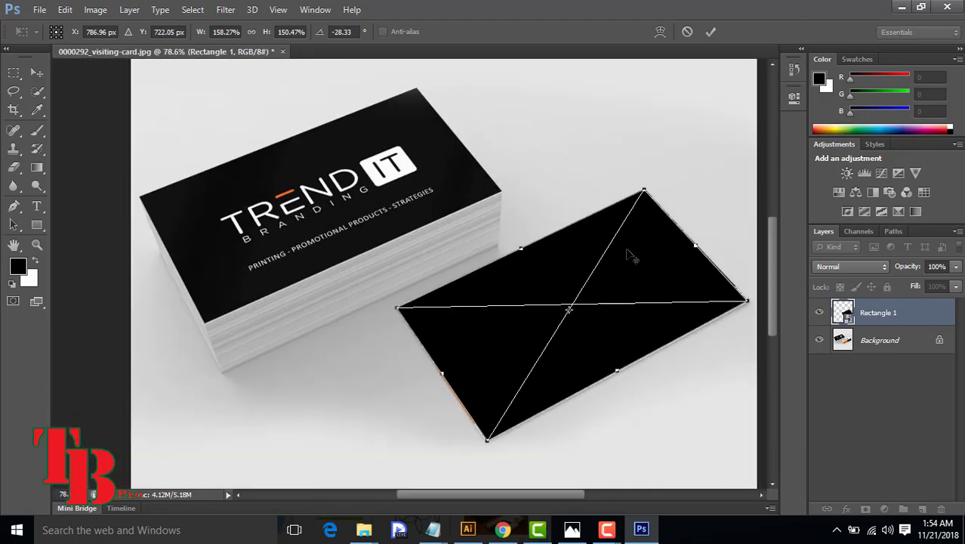
pyautogui.click(710, 33)
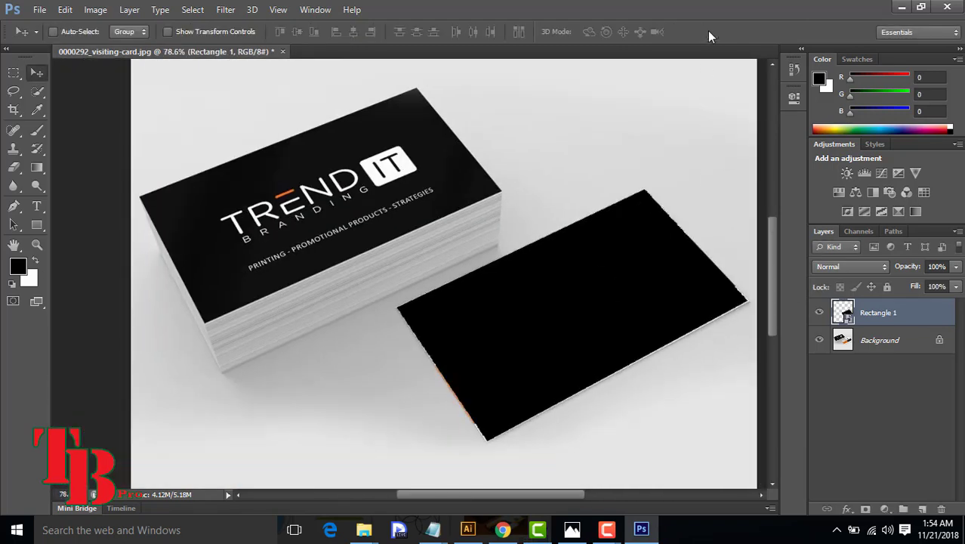
# - Open the contents of the Rectangle 1 Smart Object for editing
pyautogui.doubleClick(849, 318)
pyautogui.click(493, 221)
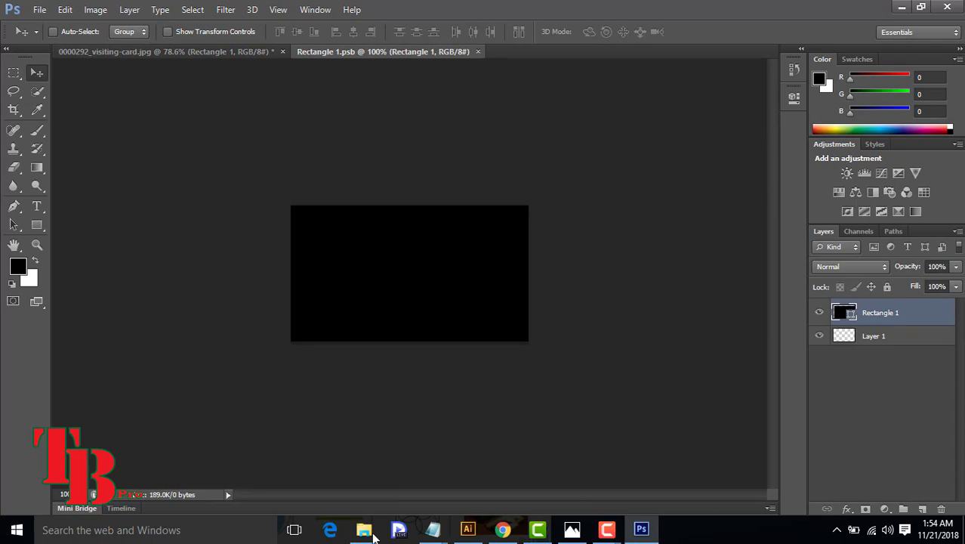
pyautogui.moveTo(367, 534)
pyautogui.click(294, 472)
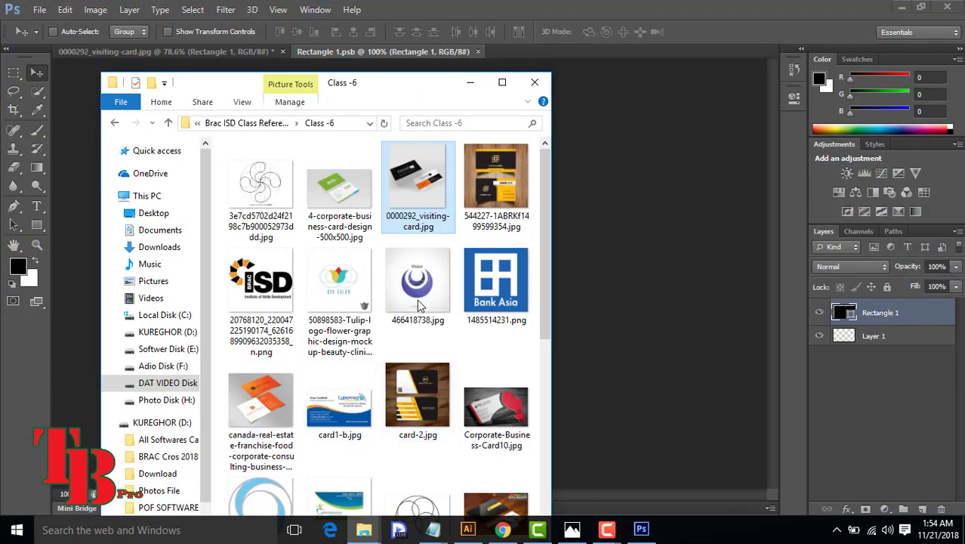
pyautogui.scroll(-5, 442, 244)
pyautogui.click(469, 81)
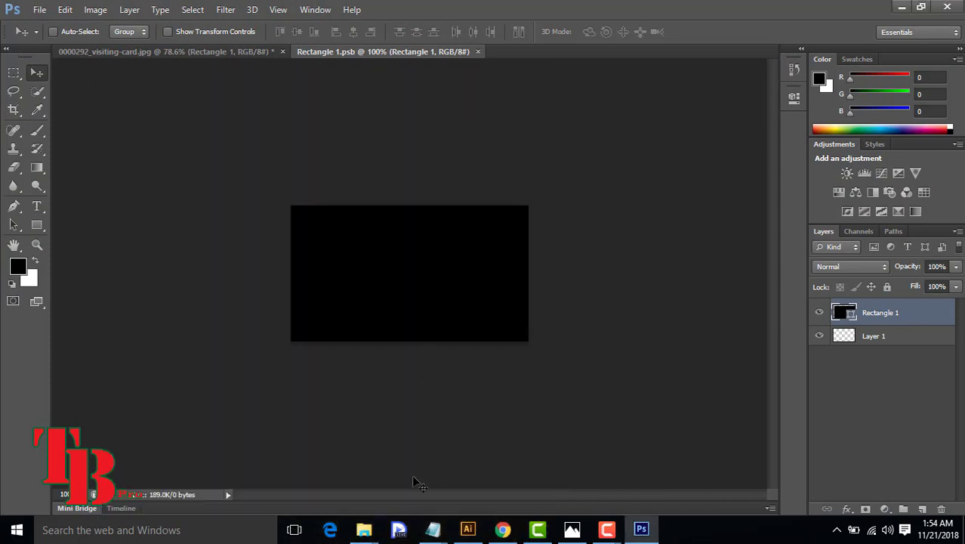
# - Place Class-11-P-4-02-09.jpg from the 11.Class-11-11-2018 folder over the black rectangle in the Smart Object file
pyautogui.moveTo(367, 531)
pyautogui.click(370, 473)
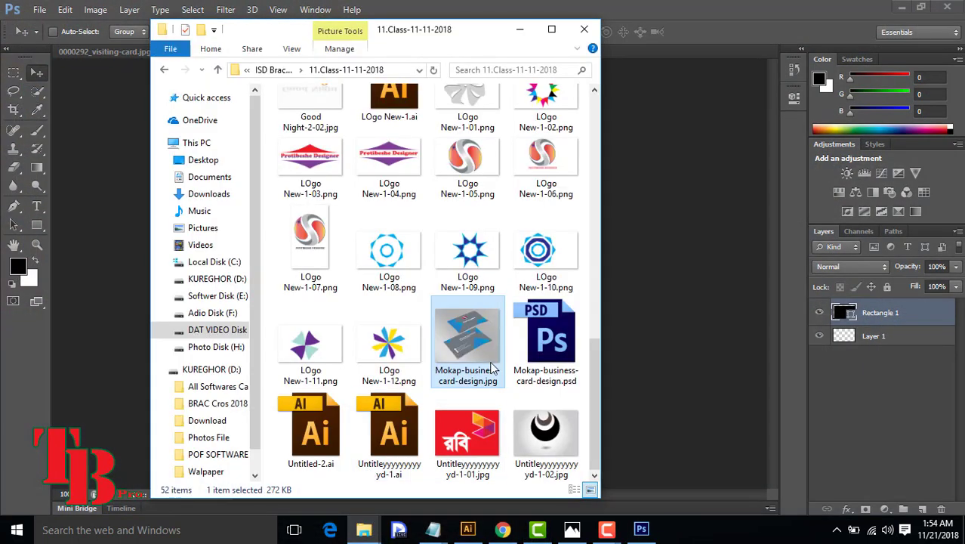
pyautogui.scroll(5, 469, 339)
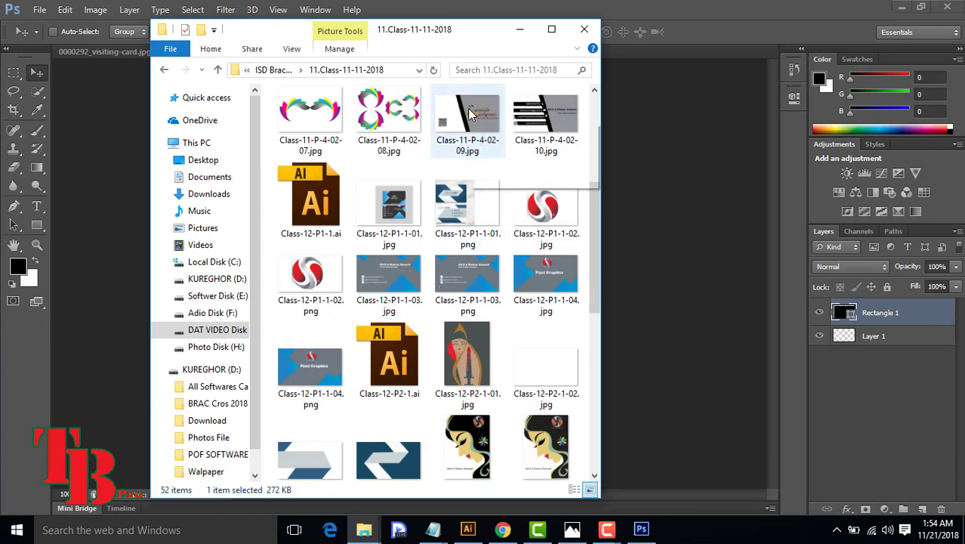
pyautogui.click(647, 261)
pyautogui.moveTo(514, 203); pyautogui.dragTo(446, 266)
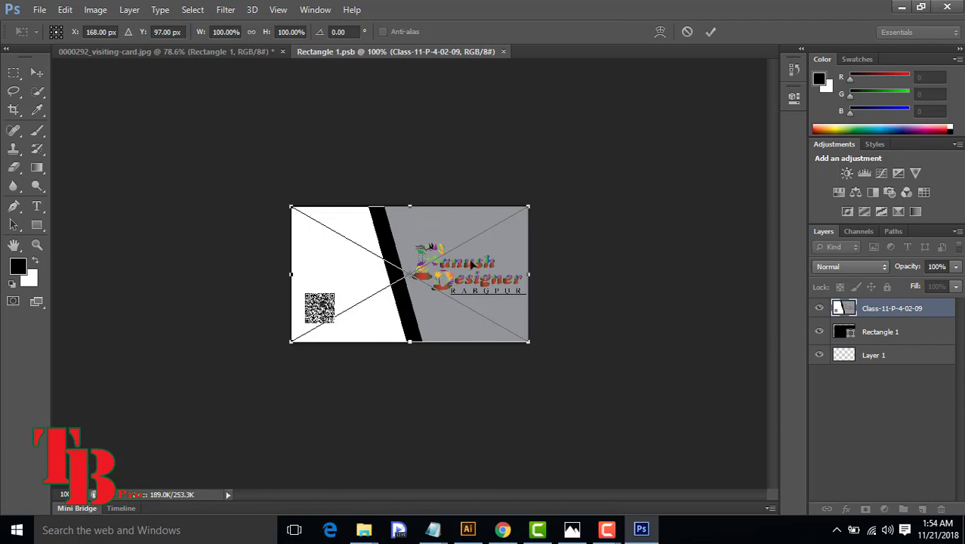
pyautogui.click(710, 32)
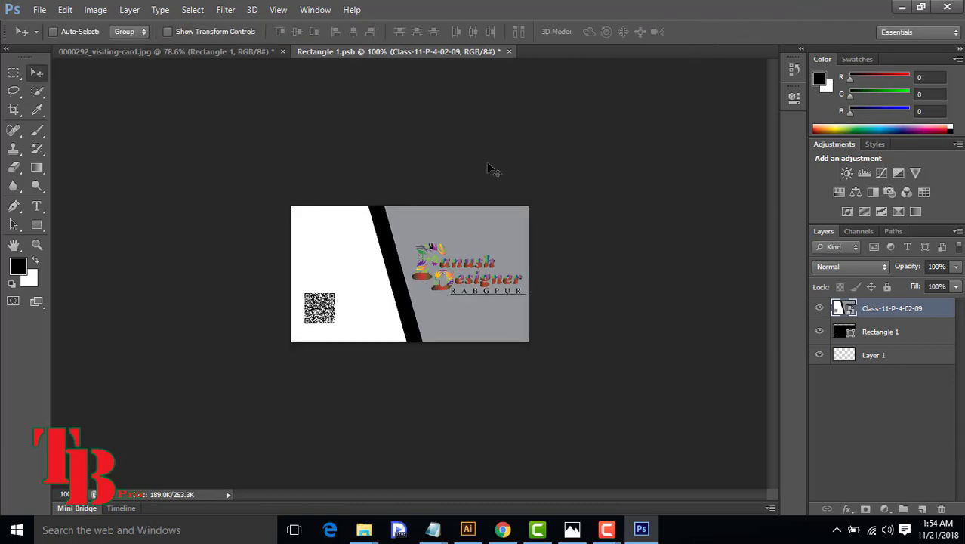
# - Save the edited Smart Object contents and return to the visiting card document to view the card
pyautogui.hotkey('ctrl', 's')
pyautogui.click(219, 52)
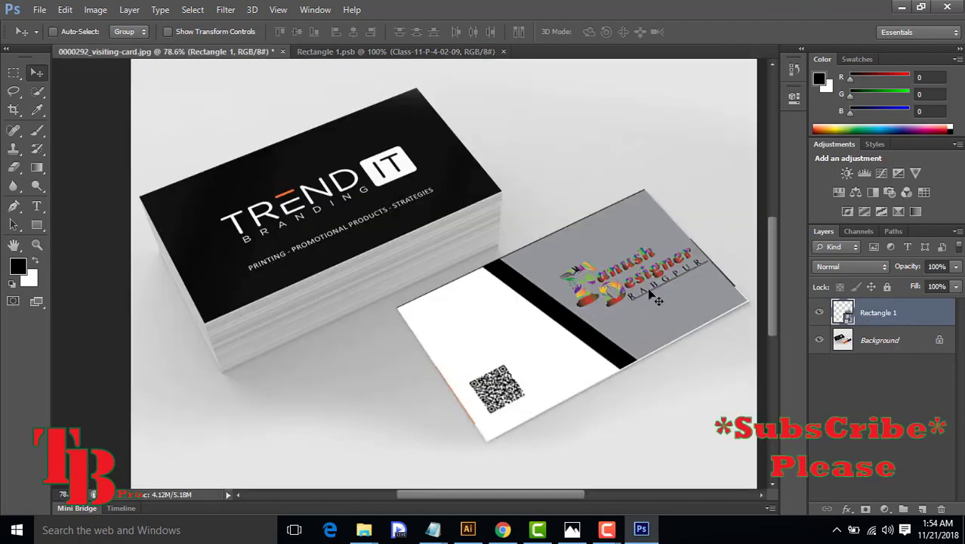
pyautogui.scroll(-2, 542, 326)
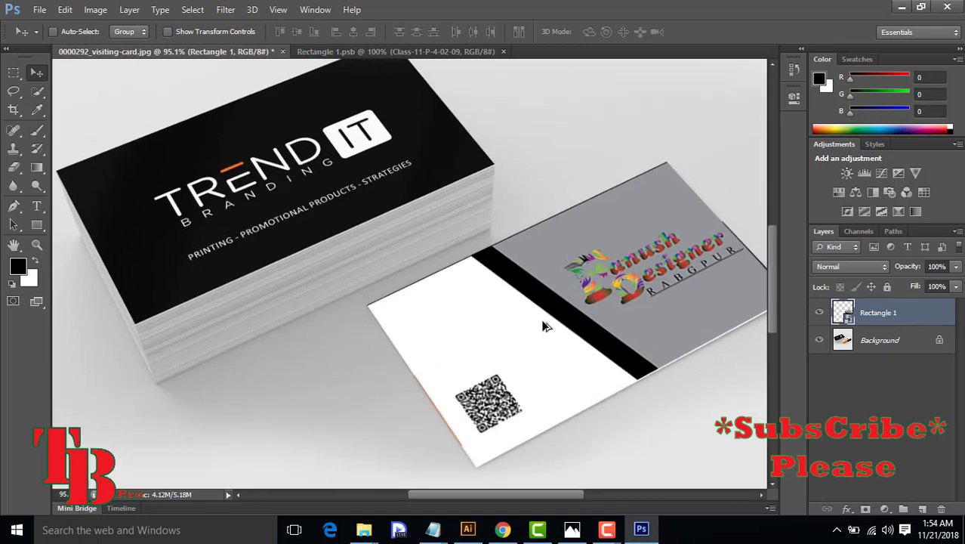